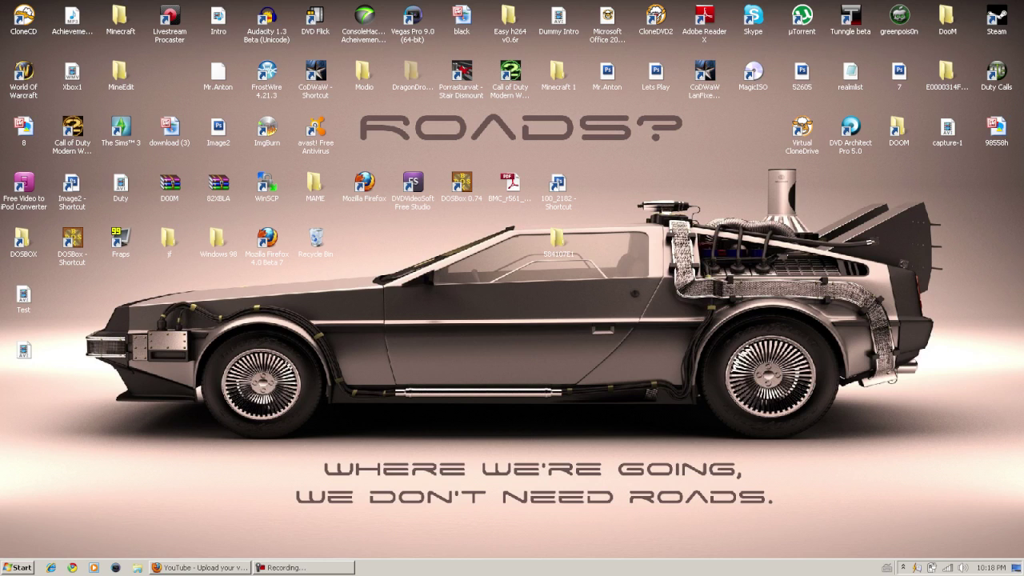
Check the Virtual CloneDrive mount options for drive G
left_click(904, 567)
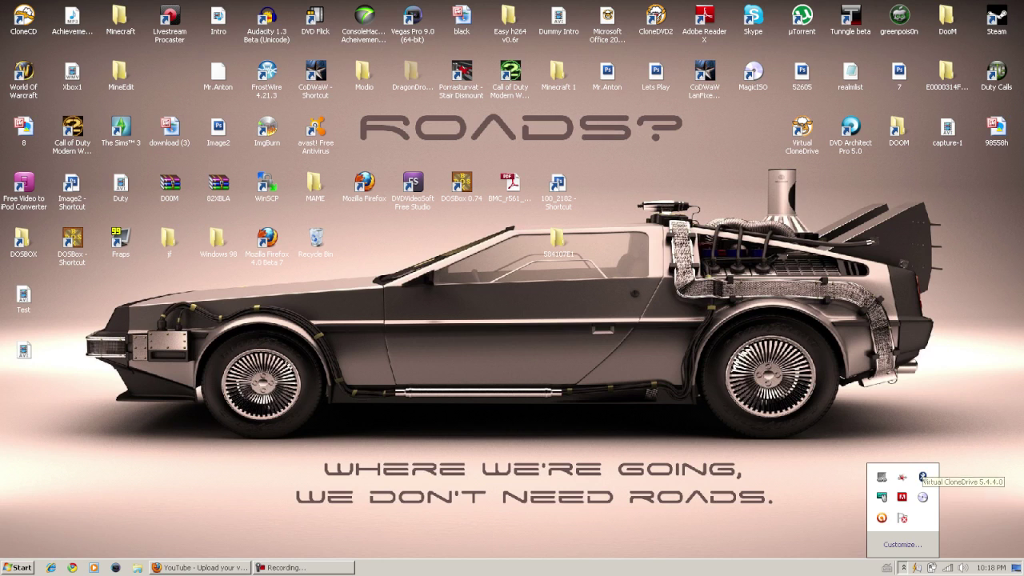
right_click(882, 517)
mouse_move(881, 525)
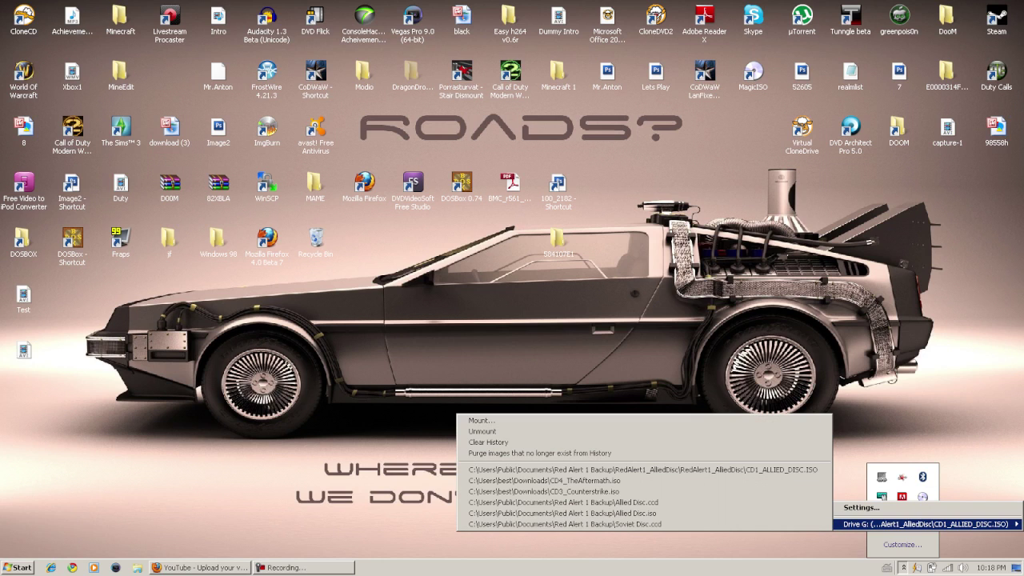
left_click(863, 508)
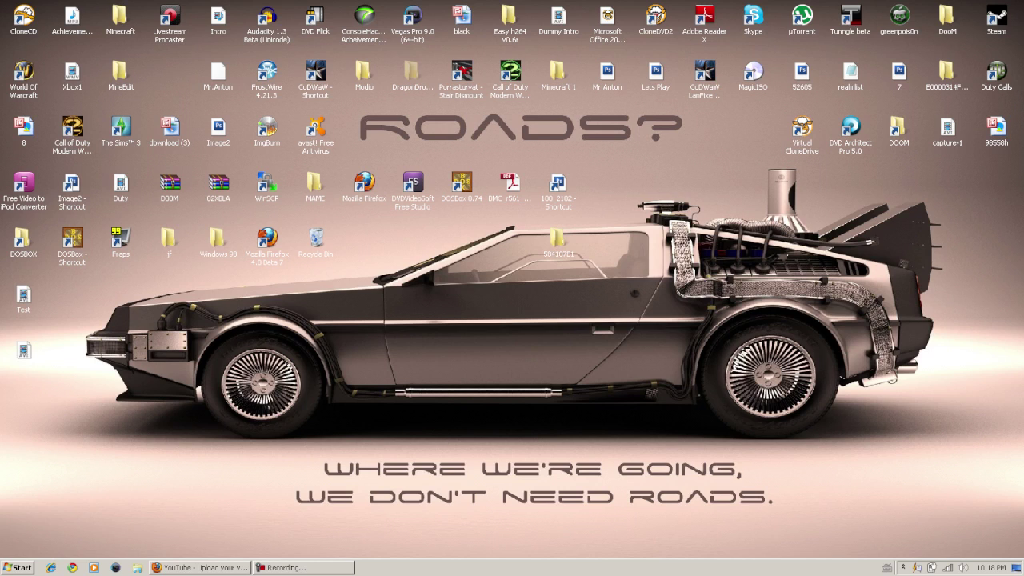
left_click(904, 567)
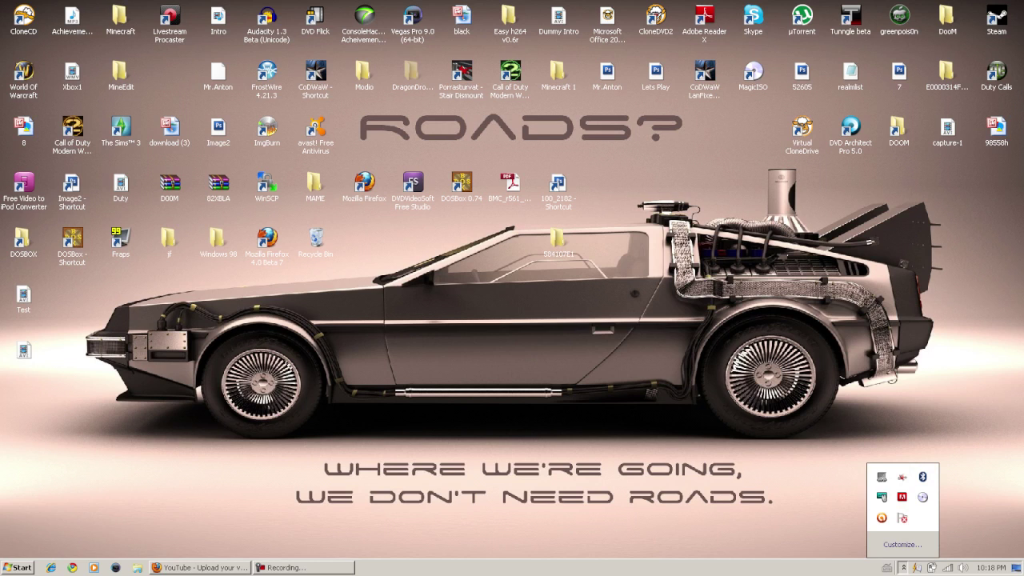
left_click(904, 568)
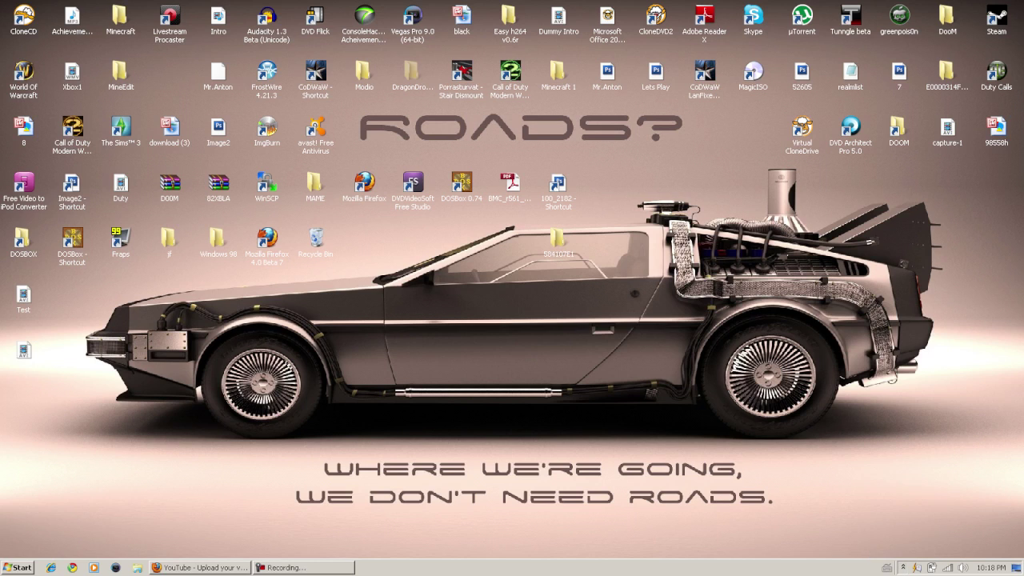
Open Local Disk (C:) in Windows Explorer
key("super")
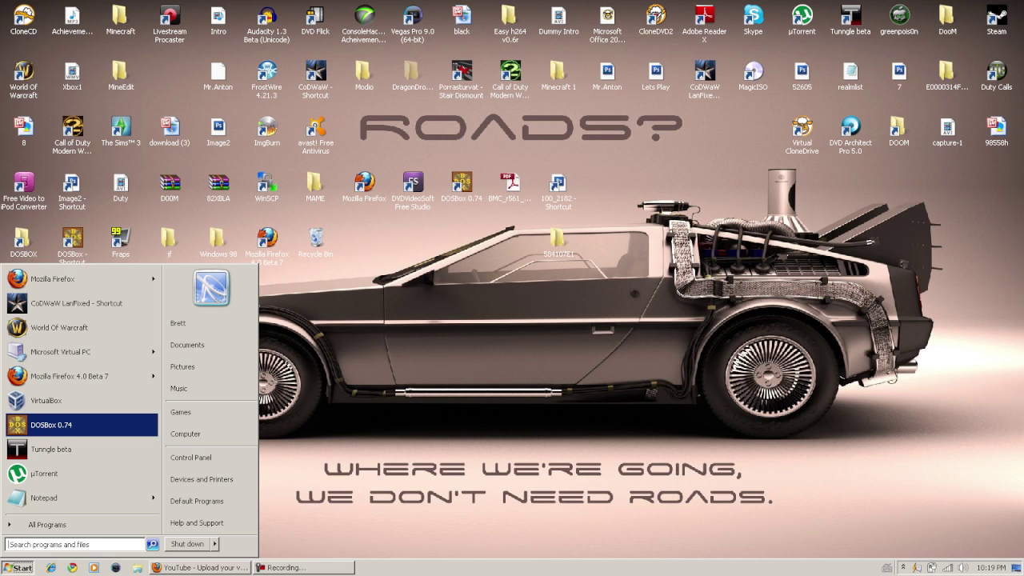
left_click(18, 568)
left_click(17, 569)
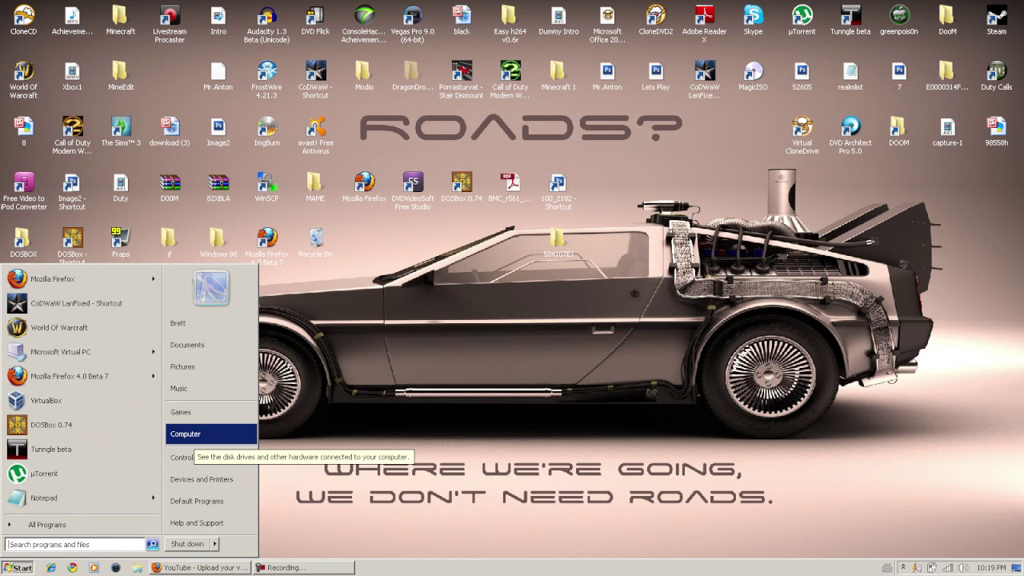
left_click(186, 434)
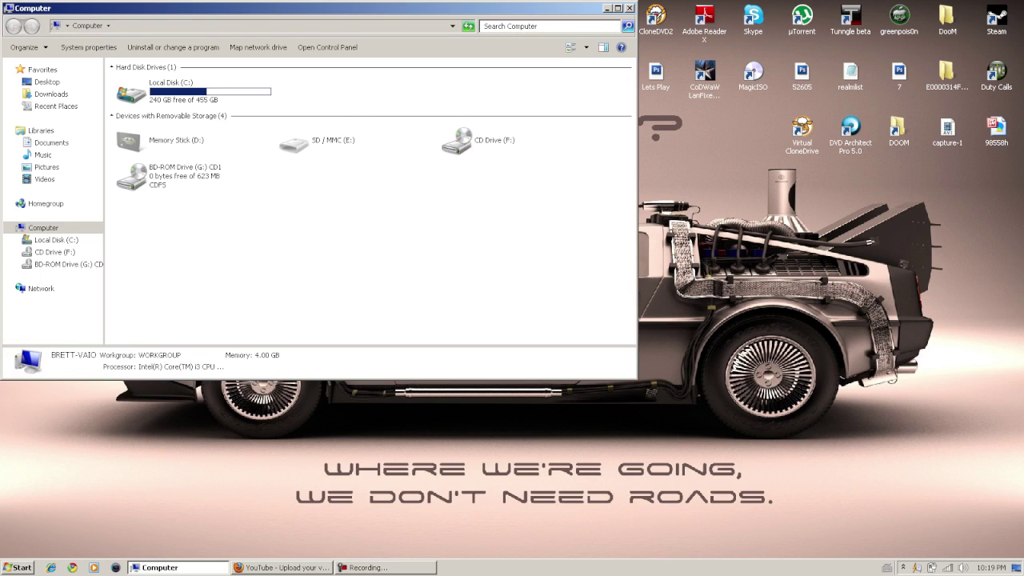
double_click(132, 92)
left_click(12, 26)
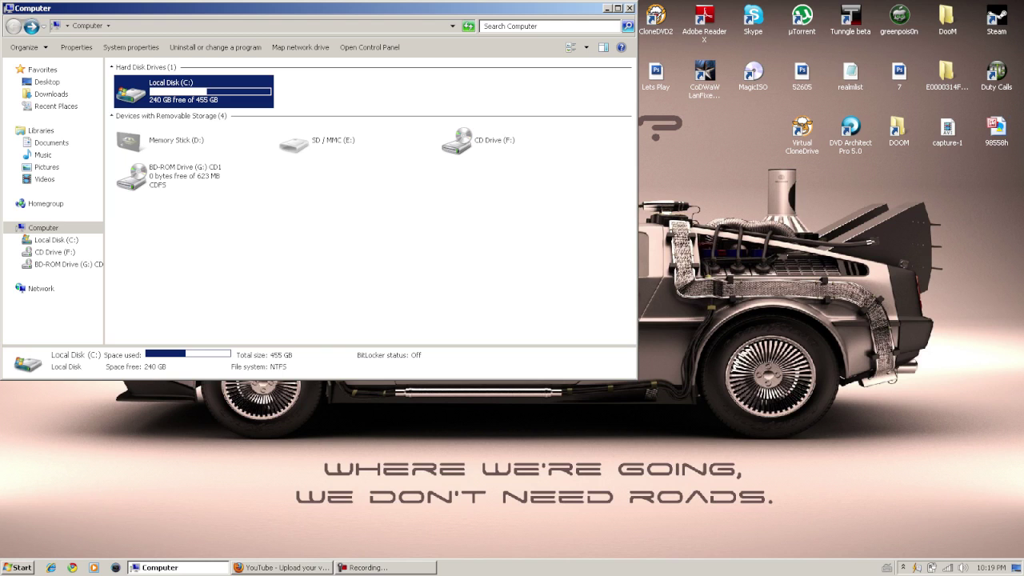
key("Return")
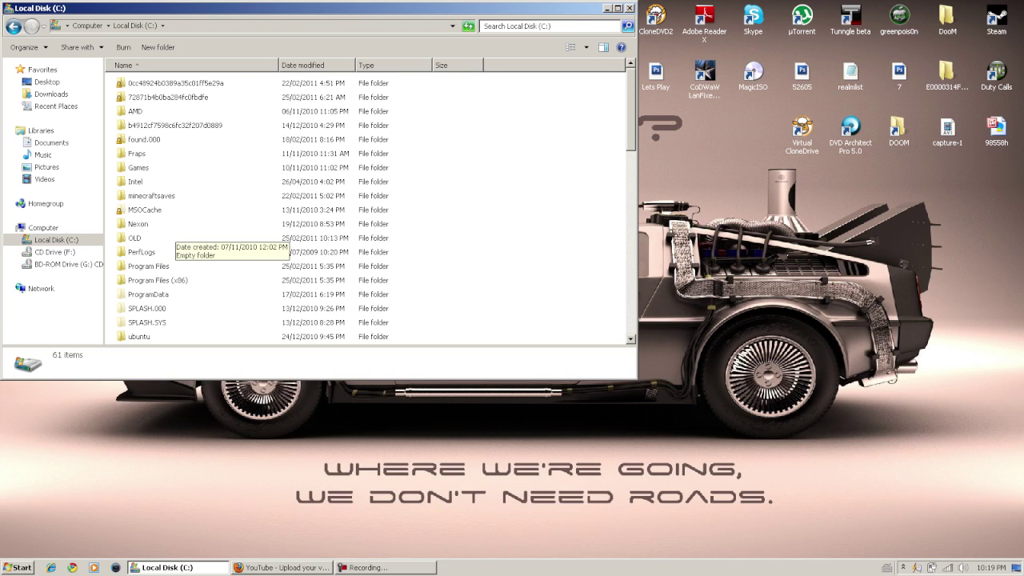
Inspect the contents of the OLD folder on the C: drive
double_click(175, 238)
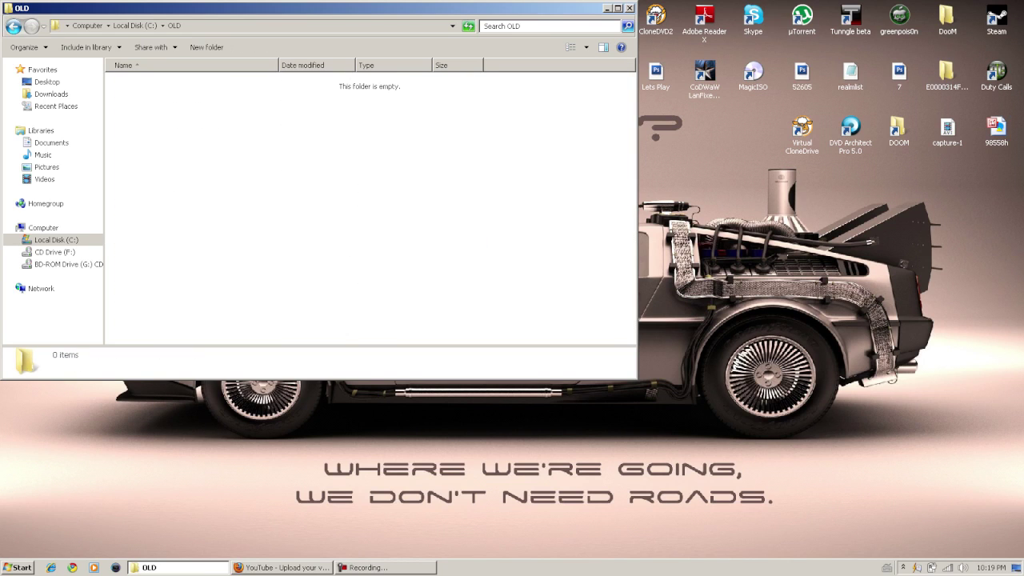
key("BackSpace")
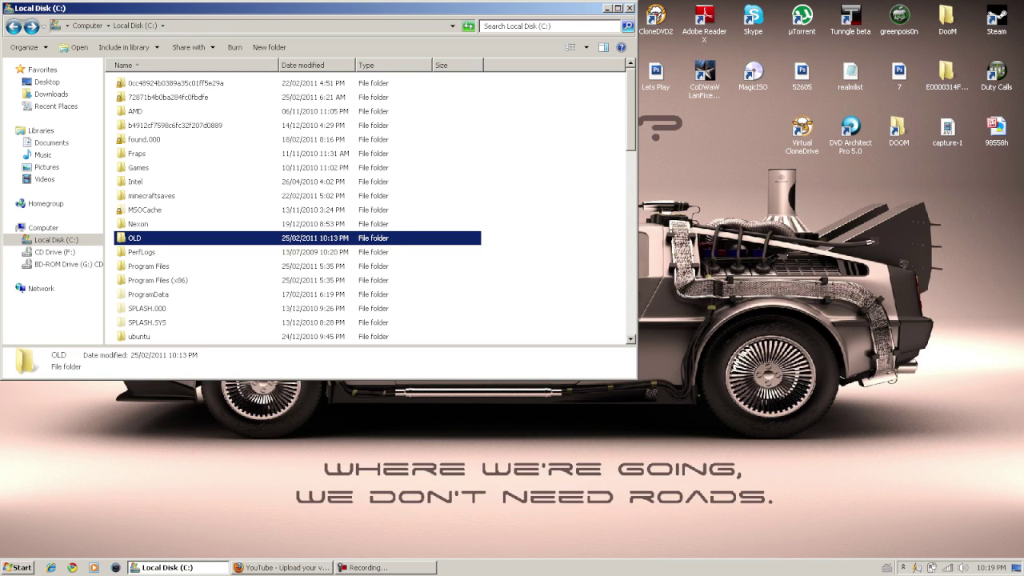
key("Return")
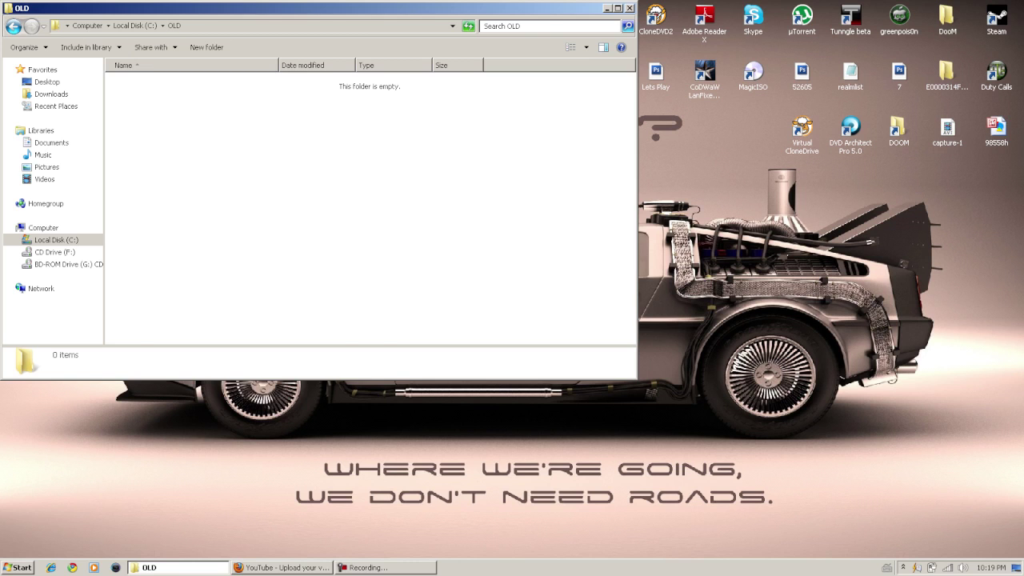
Launch the DOSBox application from the DOSBox-0.74 folder in Program Files (x86)
key("BackSpace")
key("Down")
key("Down")
key("Down")
key("Return")
key("super")
key("Escape")
left_click(149, 281)
scroll(149, 281, "down", 2)
left_click(149, 296)
key("Return")
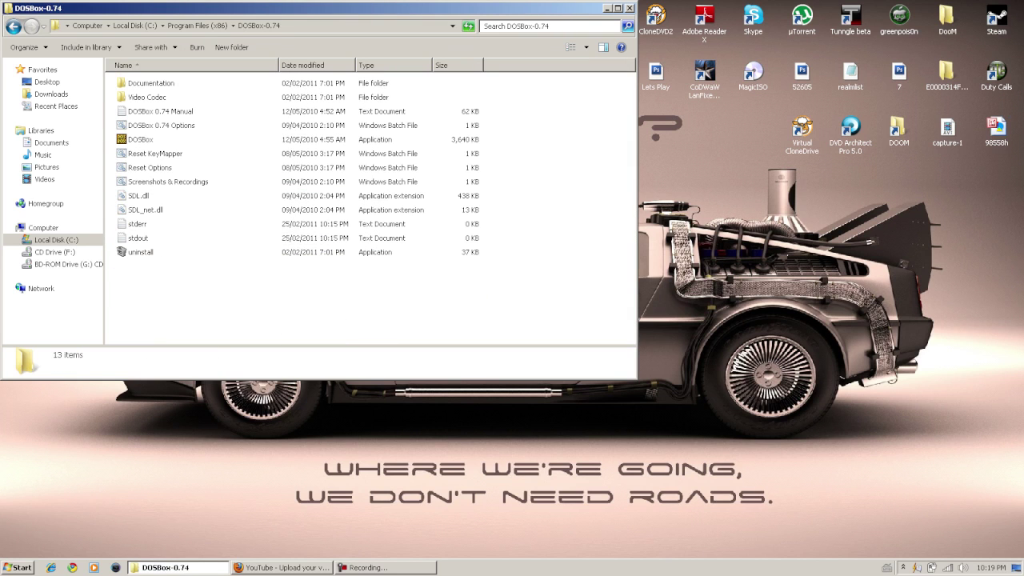
double_click(141, 139)
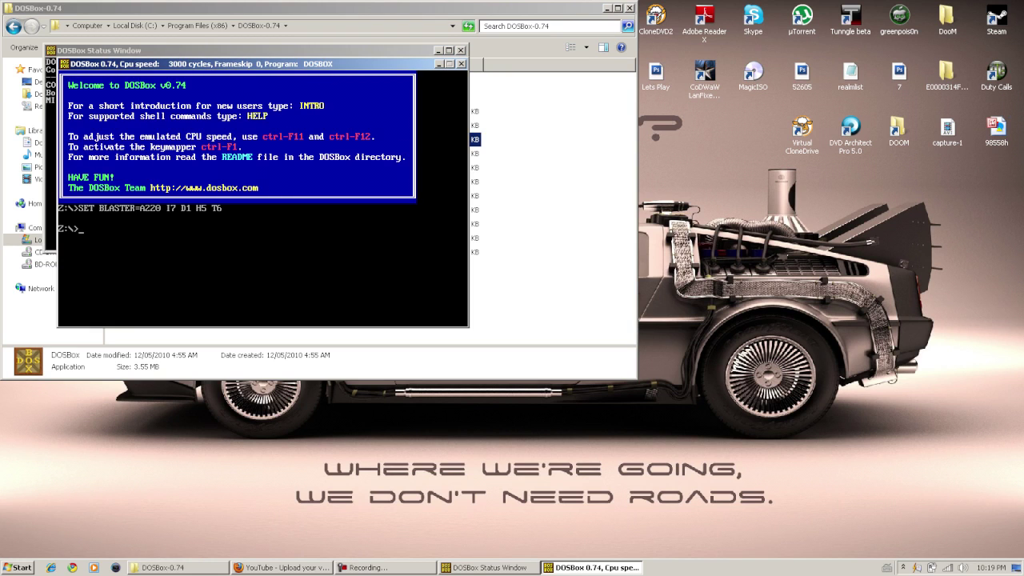
Mount the CD1_ALLIED_DISC image on drive G with Virtual CloneDrive
left_click(903, 567)
right_click(901, 496)
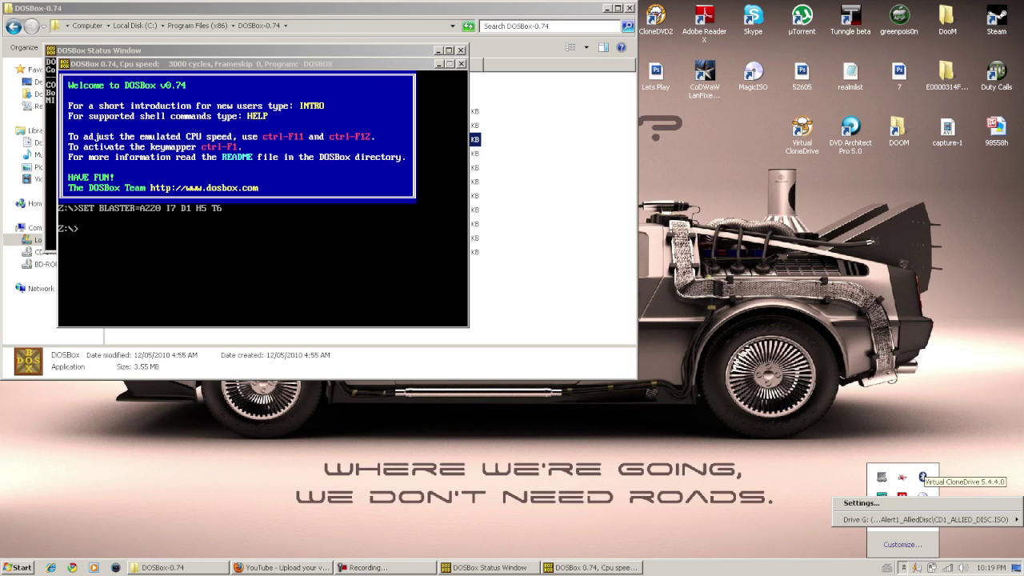
mouse_move(921, 519)
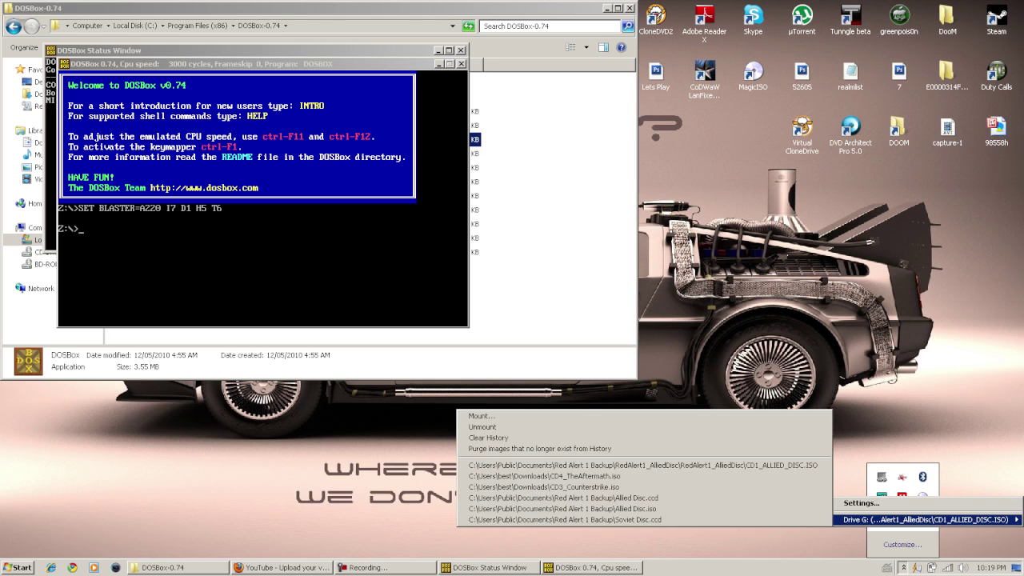
left_click(482, 416)
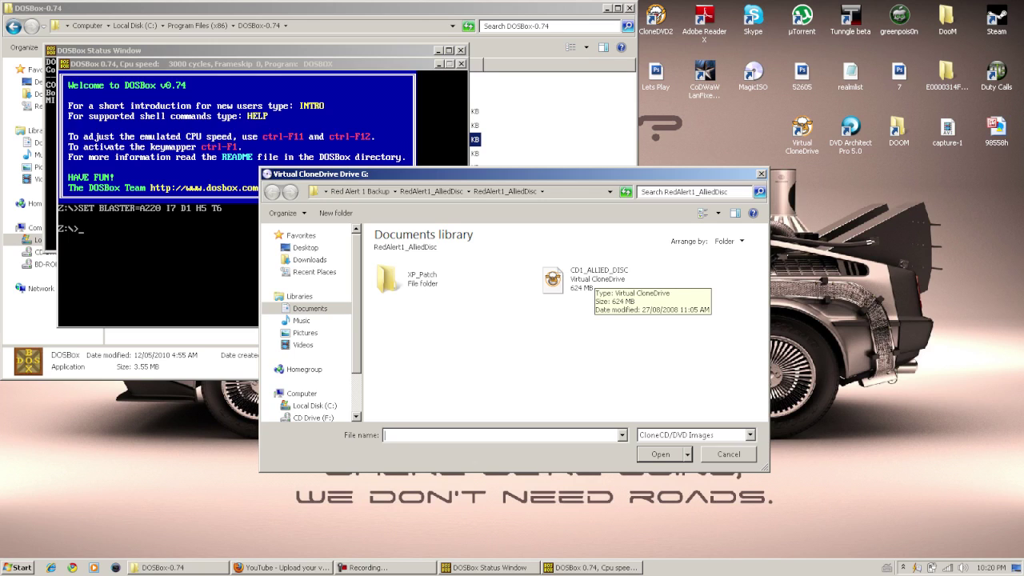
double_click(595, 273)
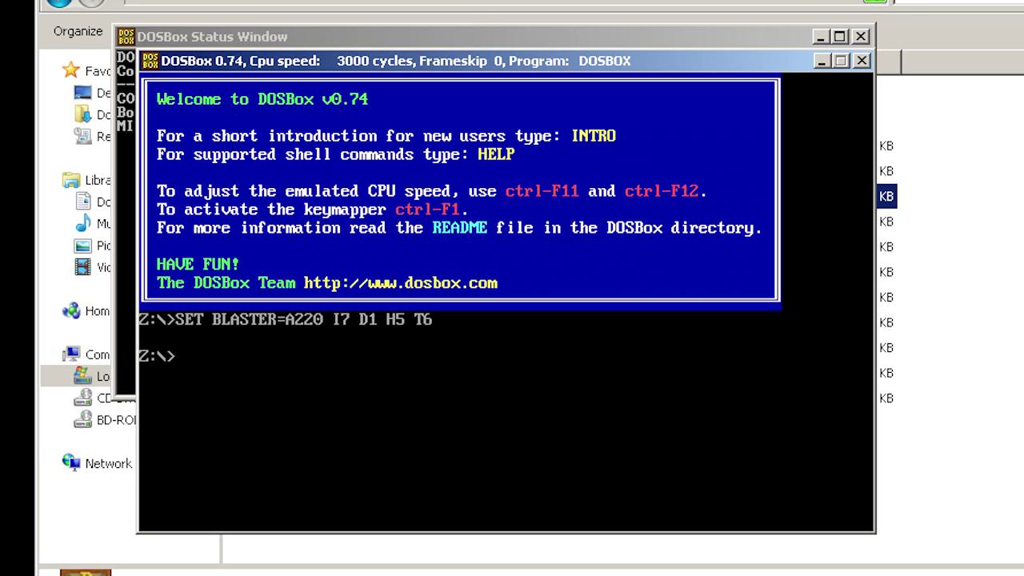
Mount the old folder as DOSBox drive C with the command "mount c c:\old"
type("mount")
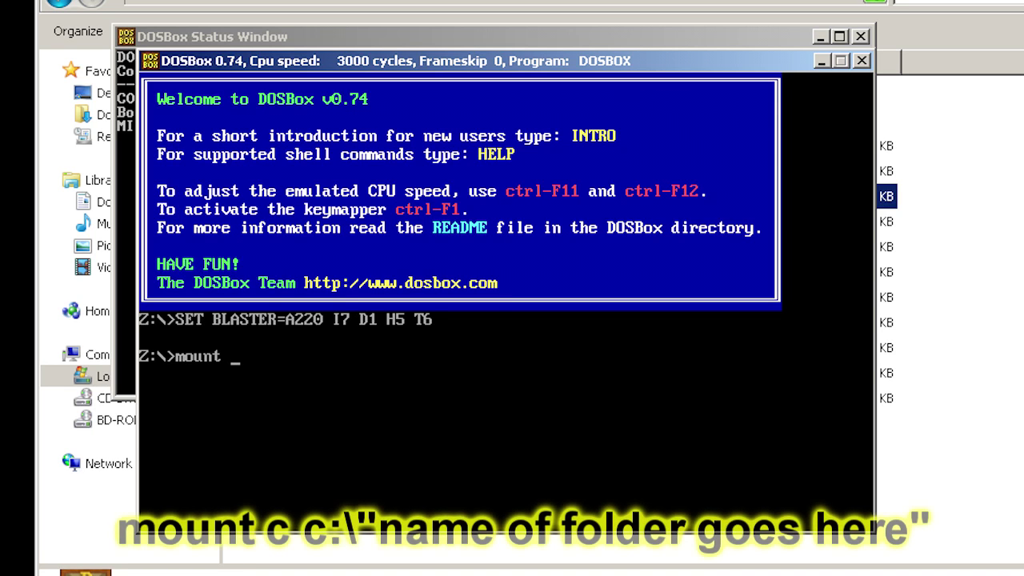
type("c c")
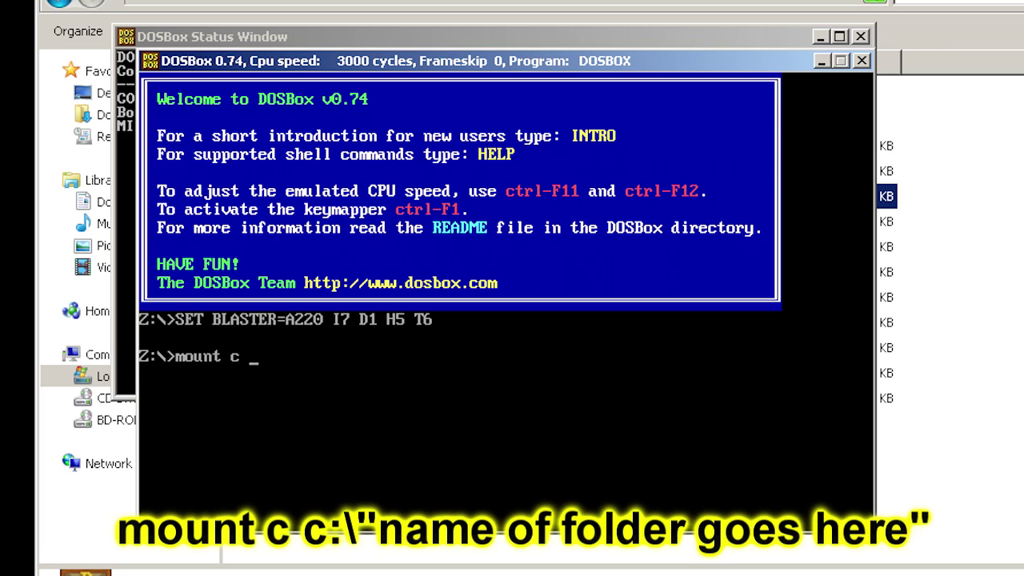
type(":")
type("\\")
type("old")
key("Return")
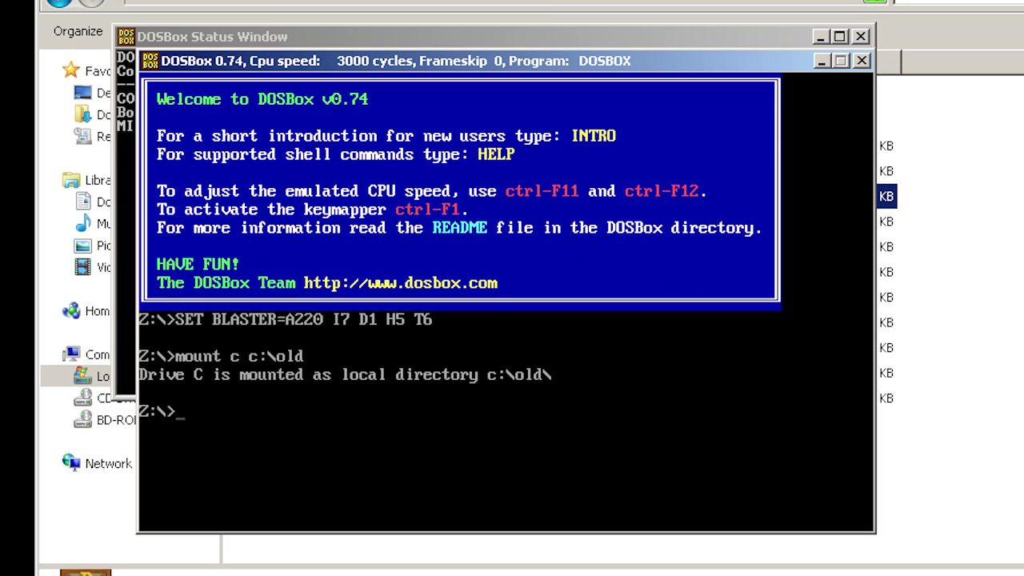
Mount the virtual disc as a CD-ROM drive in DOSBox with the command "mount g g:\ -t cdrom"
type("mount ")
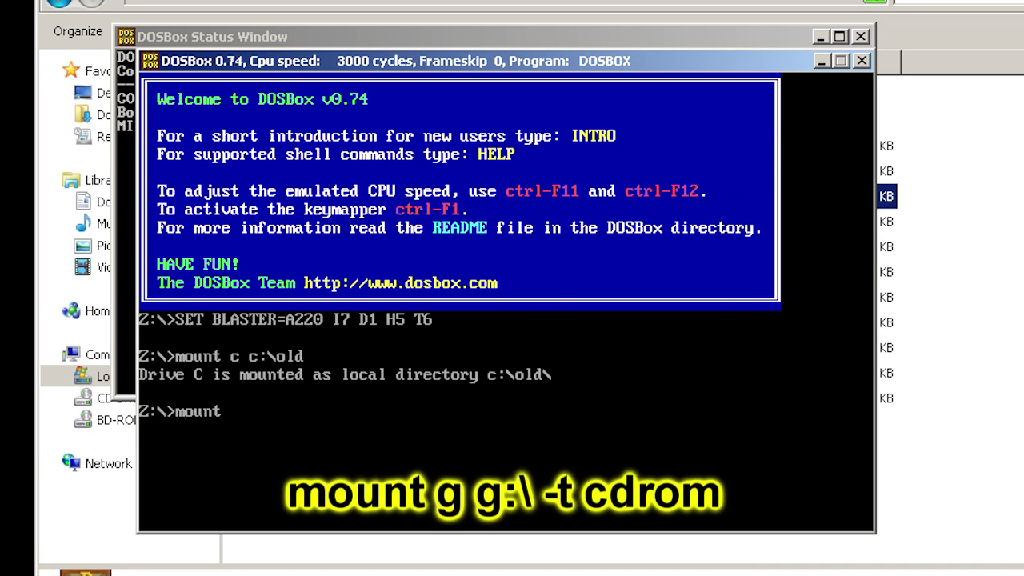
type("g g:\\ -t cdrom")
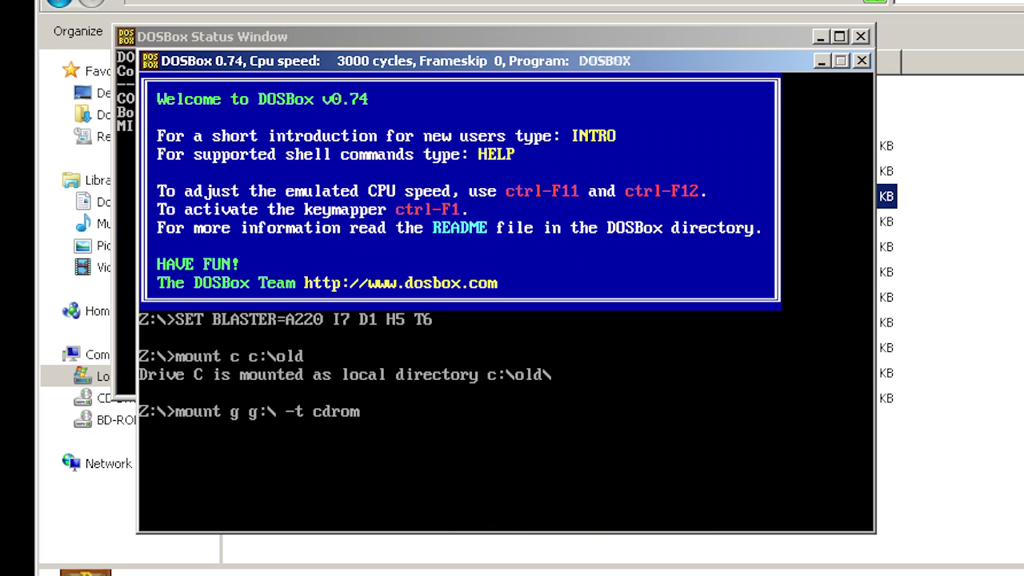
key("Return")
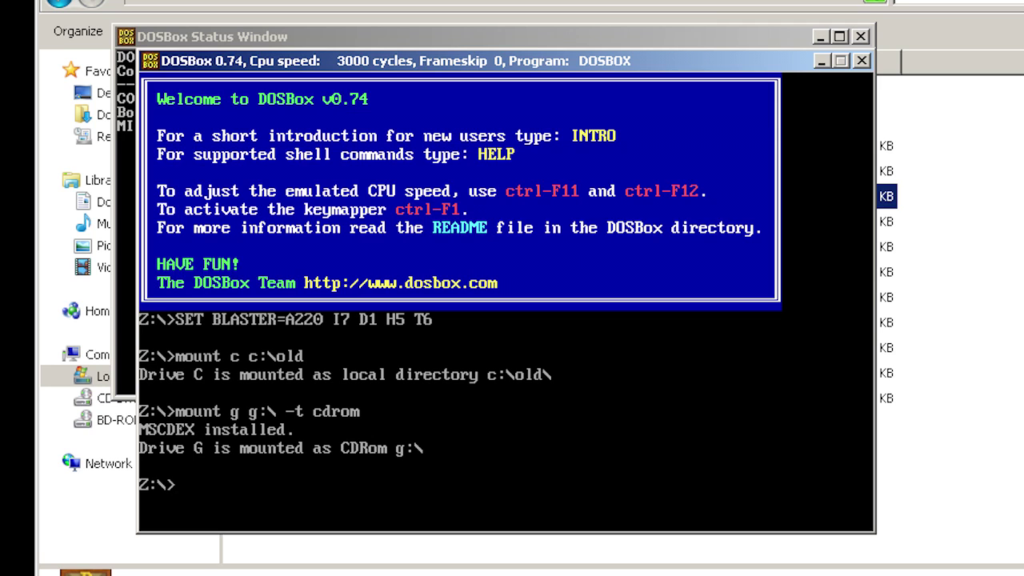
Switch DOSBox to drive G with "g:" and list the disc's files with "dir"
type("g:")
key("Return")
type("dir")
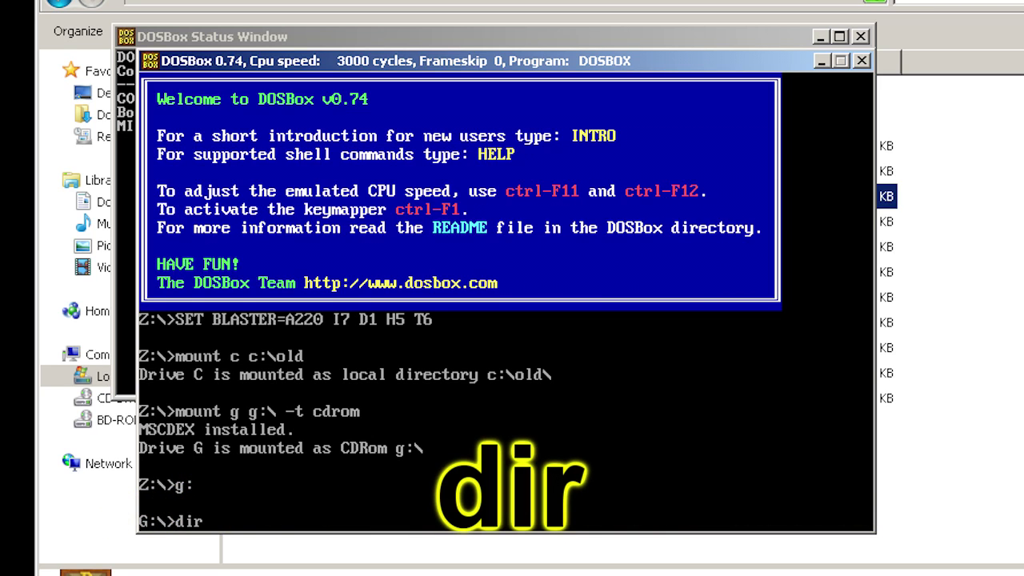
key("Return")
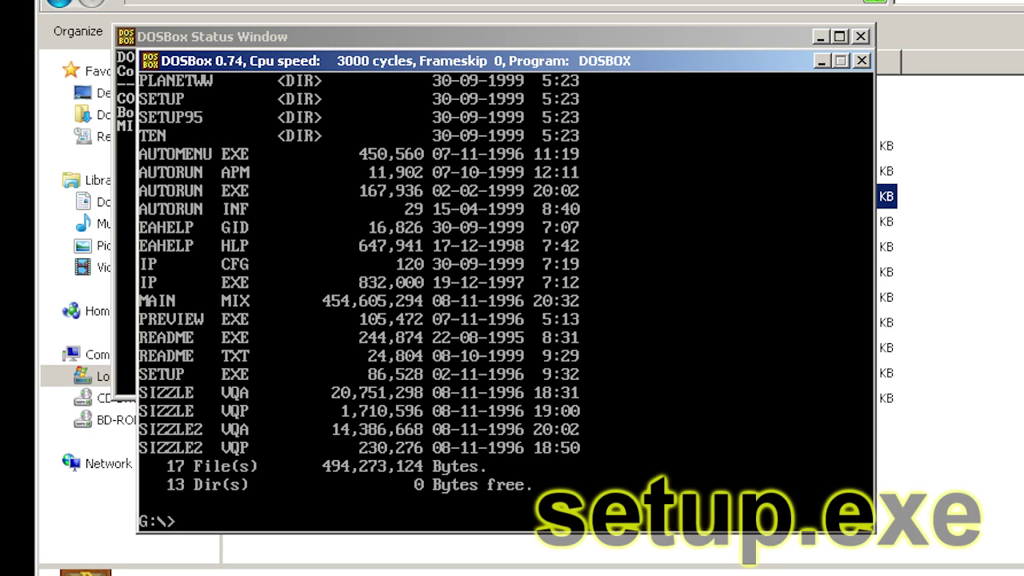
Run setup.exe from the disc, then auto-detect the digitized sound card and save and confirm SND BLASTER ASP/16/AWE-32
type("setup/e")
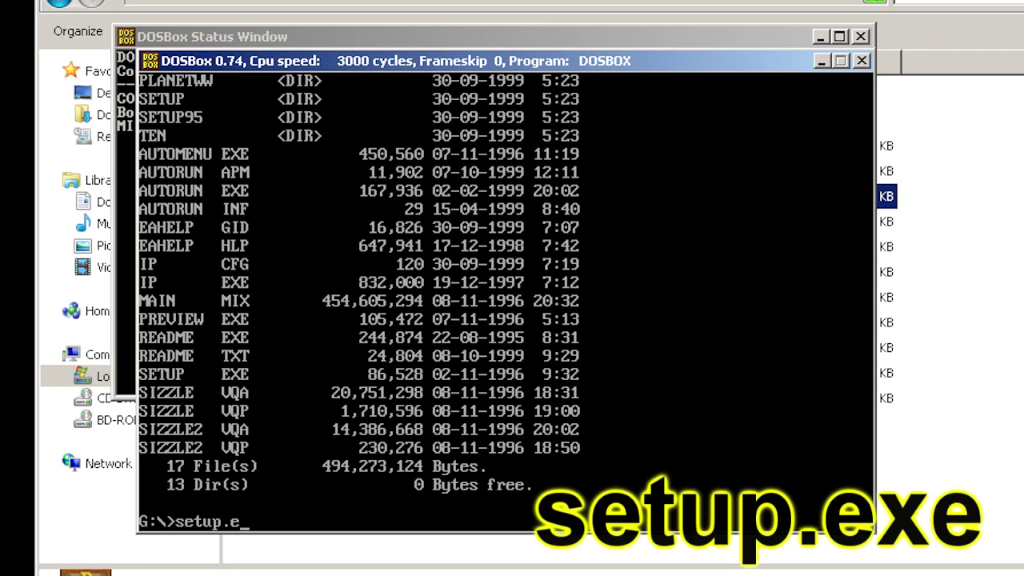
key("Return")
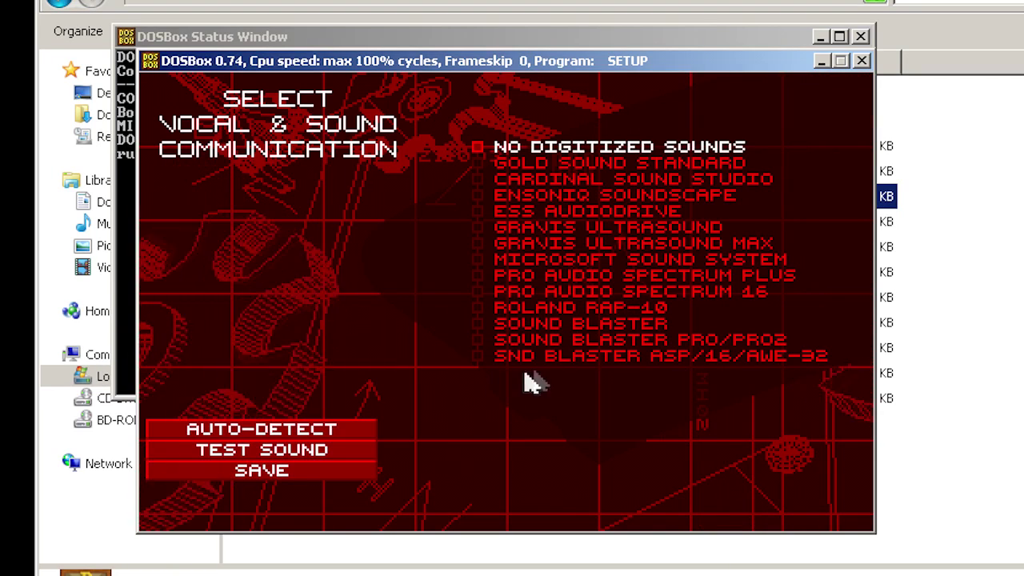
left_click(356, 438)
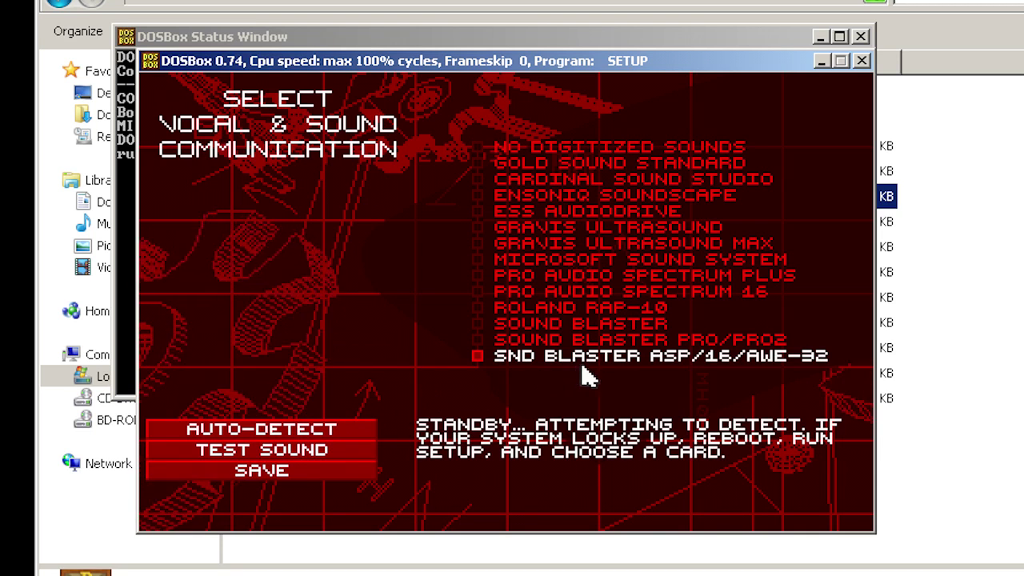
left_click(358, 476)
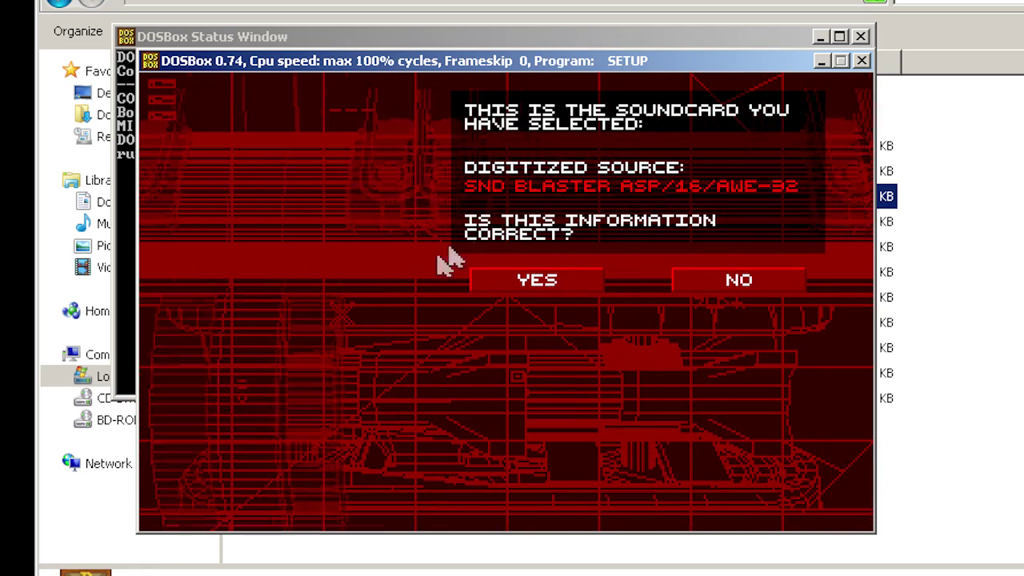
left_click(511, 284)
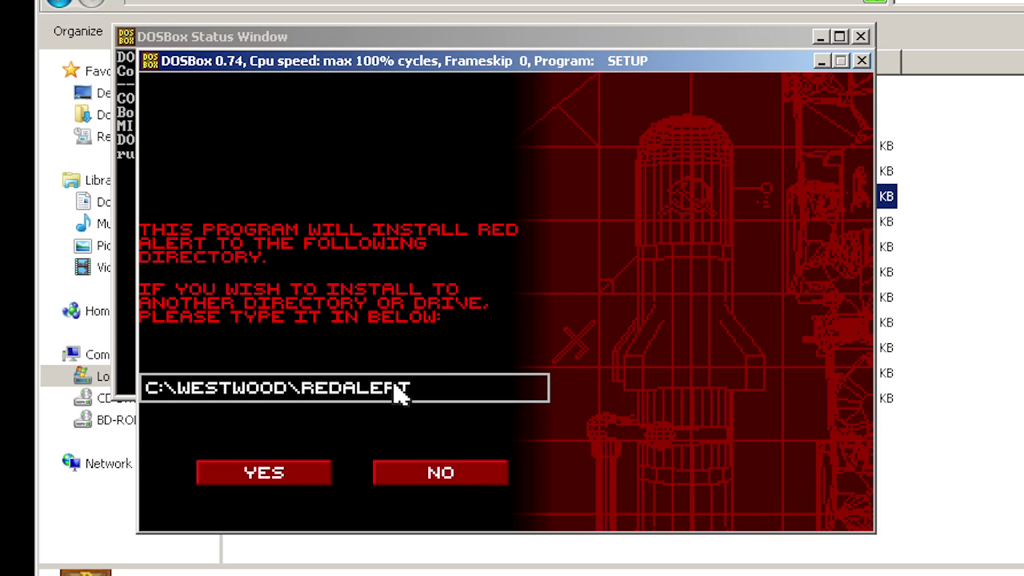
Accept C:\WESTWOOD\REDALERT as the Red Alert install directory and proceed past the completed hardware test
left_click(309, 480)
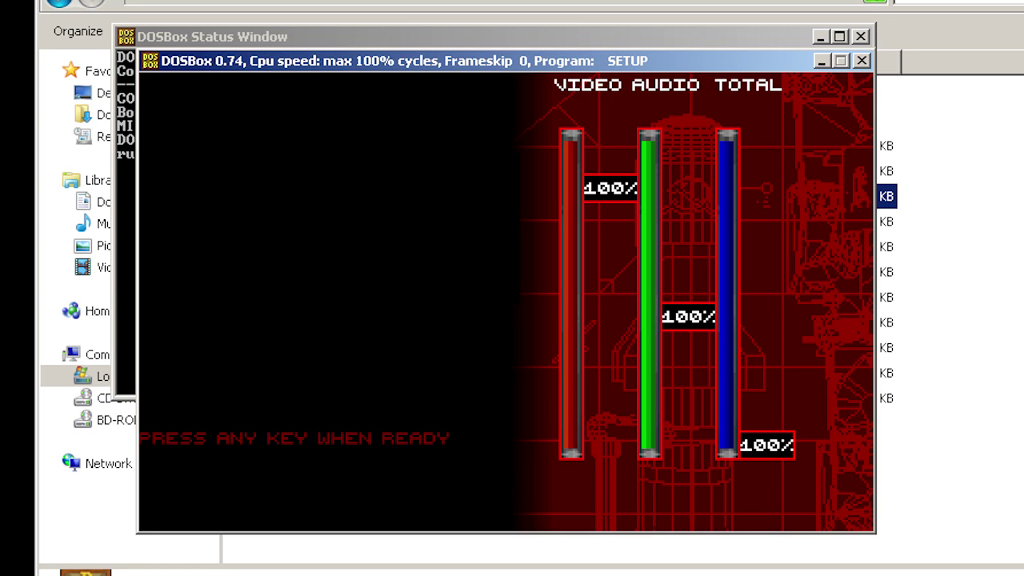
key("Return")
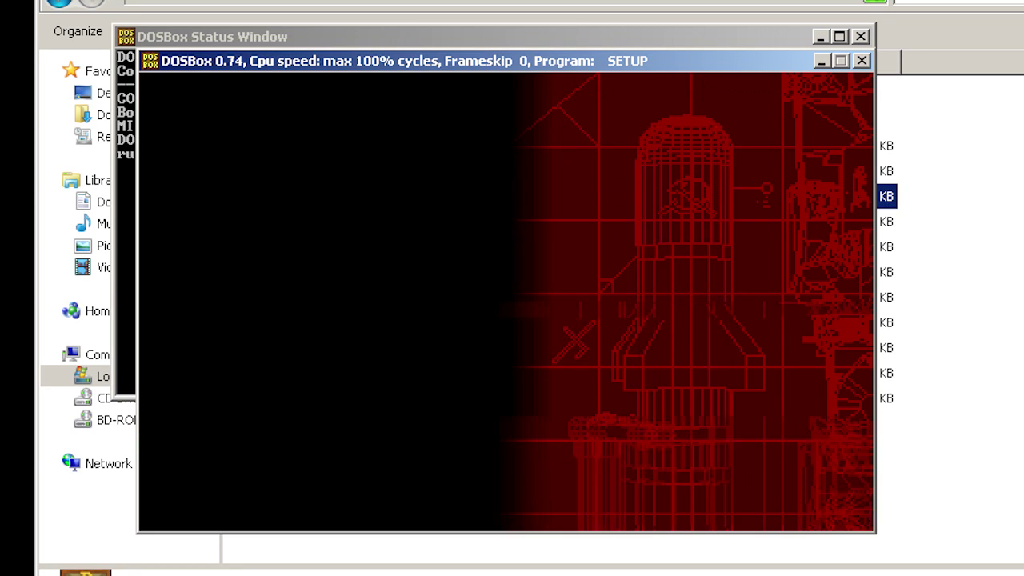